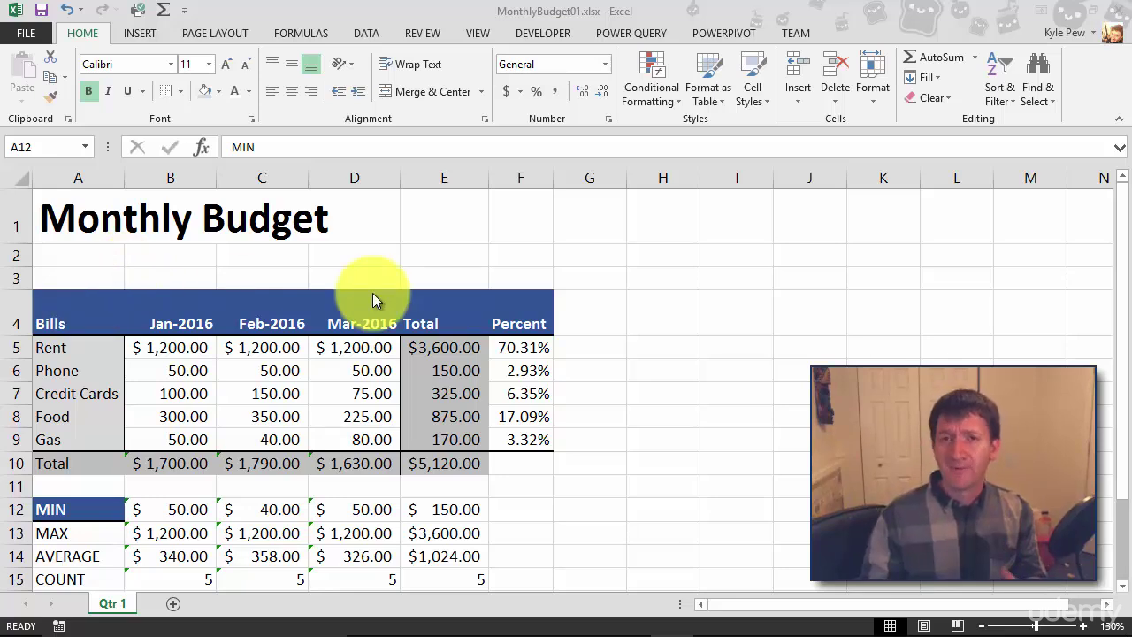
Clear all formatting from header cells A4:F4, leaving the month dates as serial numbers.
{"action": "left_click_drag", "start_coordinate": [51, 306], "coordinate": [513, 327]}
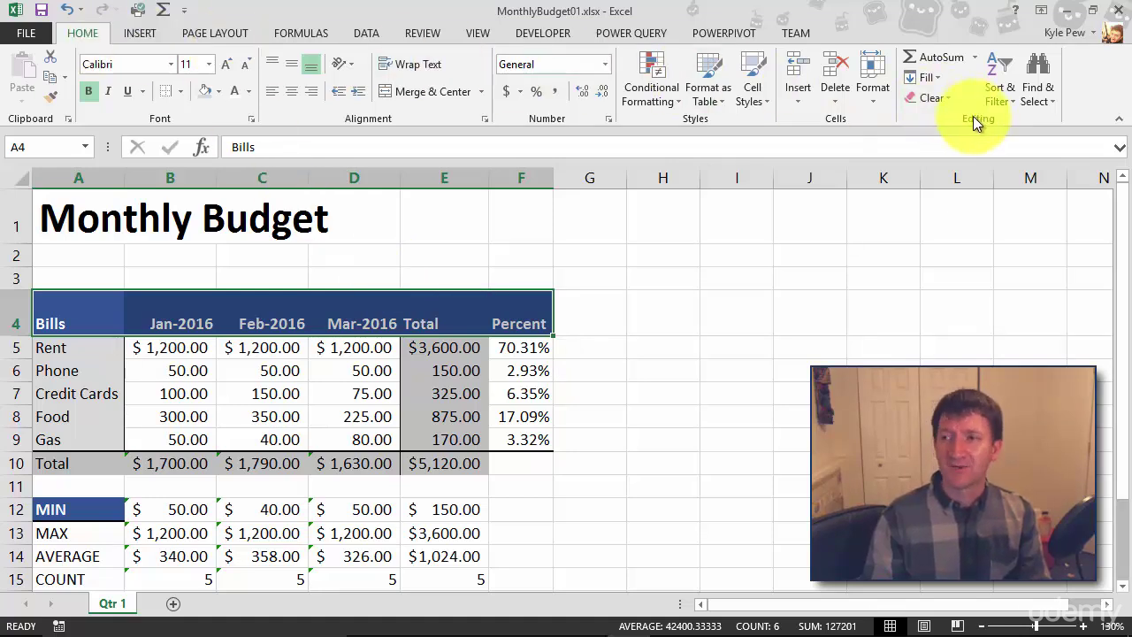
{"action": "left_click", "coordinate": [951, 99]}
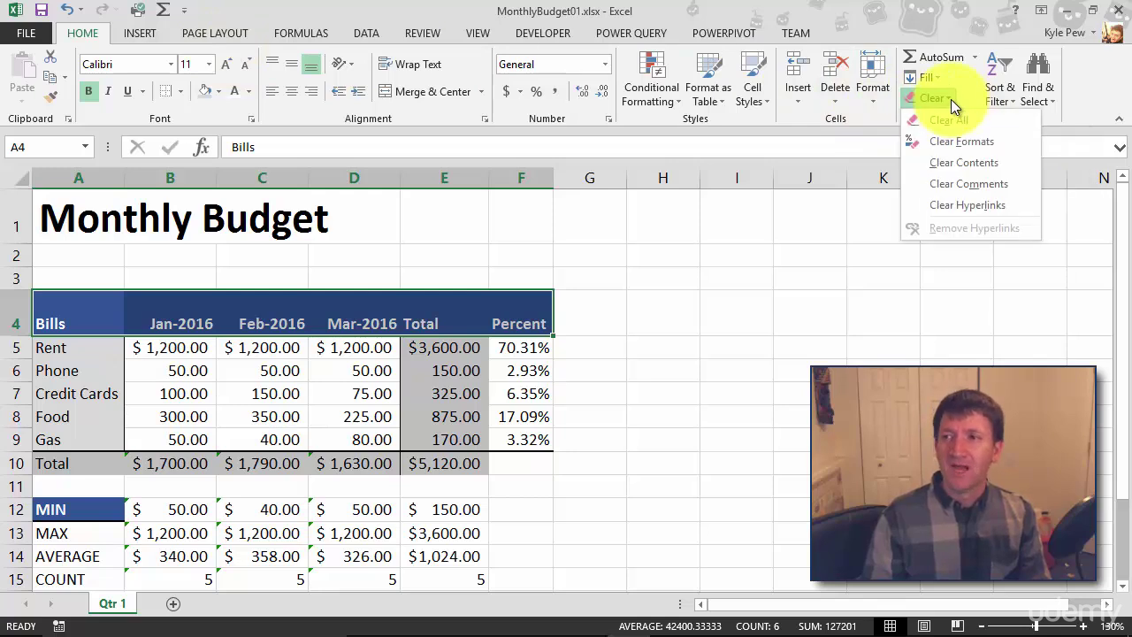
{"action": "left_click", "coordinate": [943, 144]}
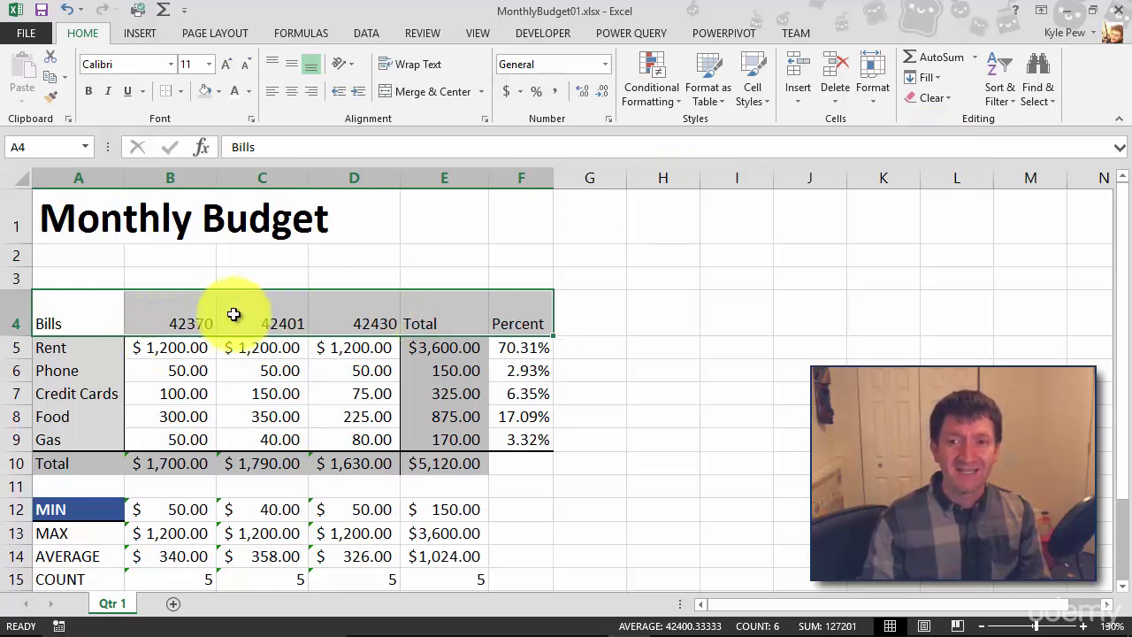
Give B4:D4 the custom mmm-yyyy format so they read Jan-2016, Feb-2016, Mar-2016.
{"action": "left_click", "coordinate": [155, 319]}
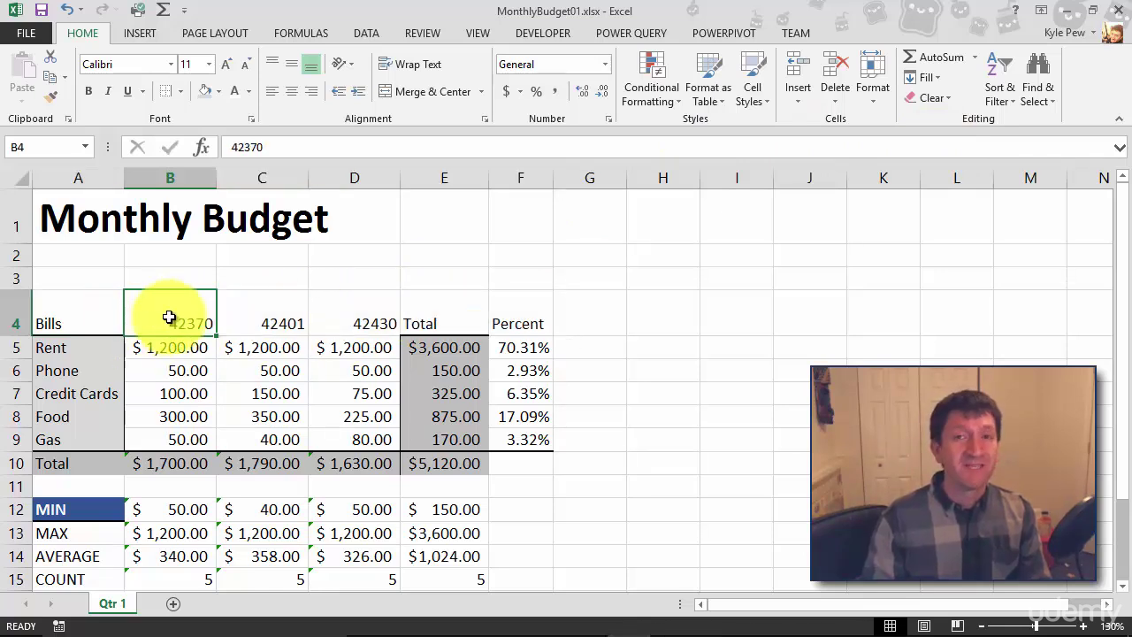
{"action": "left_click_drag", "start_coordinate": [172, 315], "coordinate": [319, 309]}
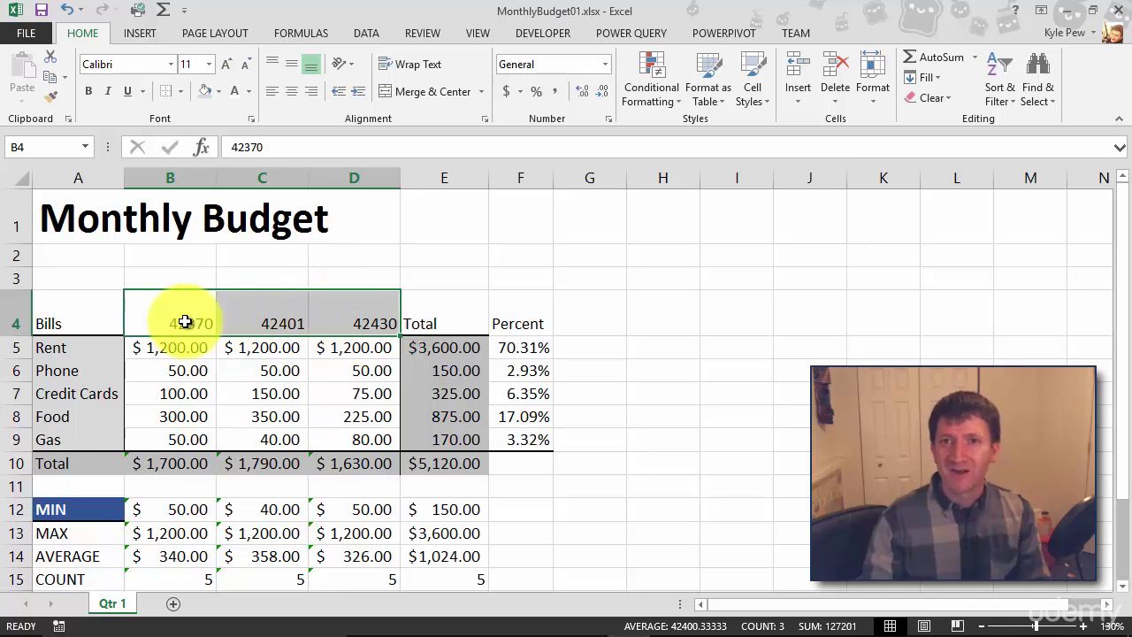
{"action": "left_click", "coordinate": [605, 65]}
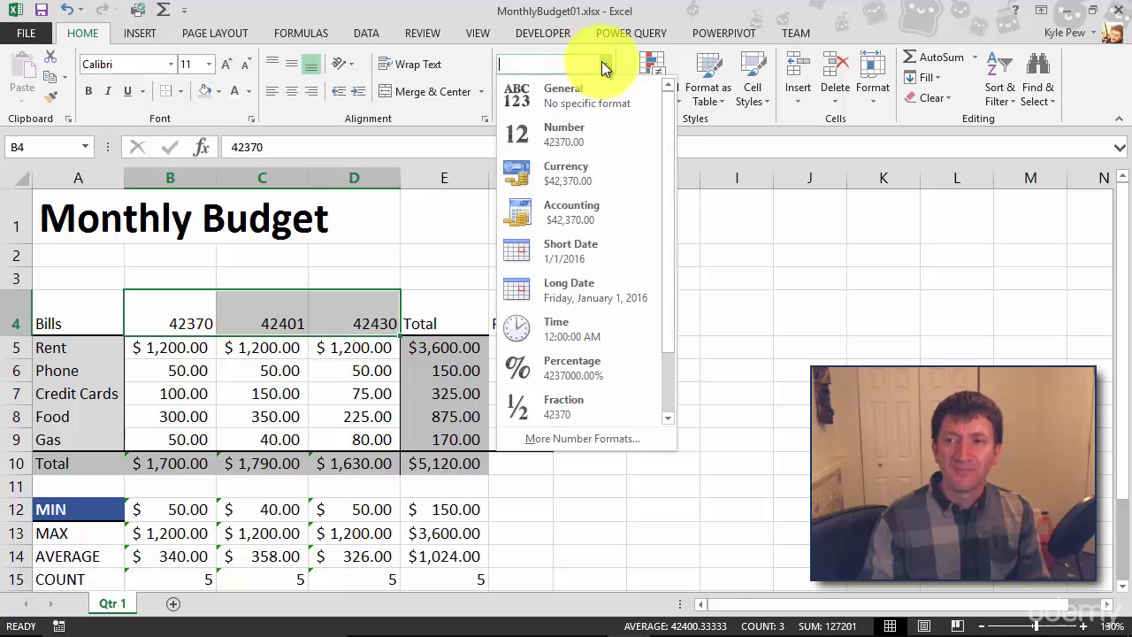
{"action": "left_click", "coordinate": [562, 439]}
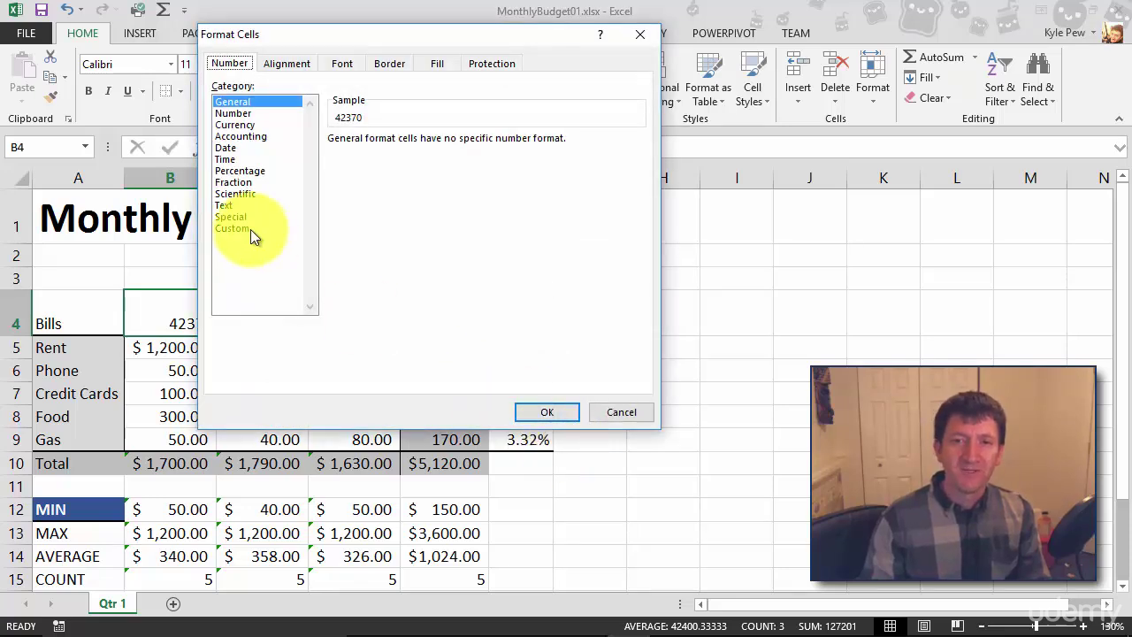
{"action": "left_click", "coordinate": [250, 229]}
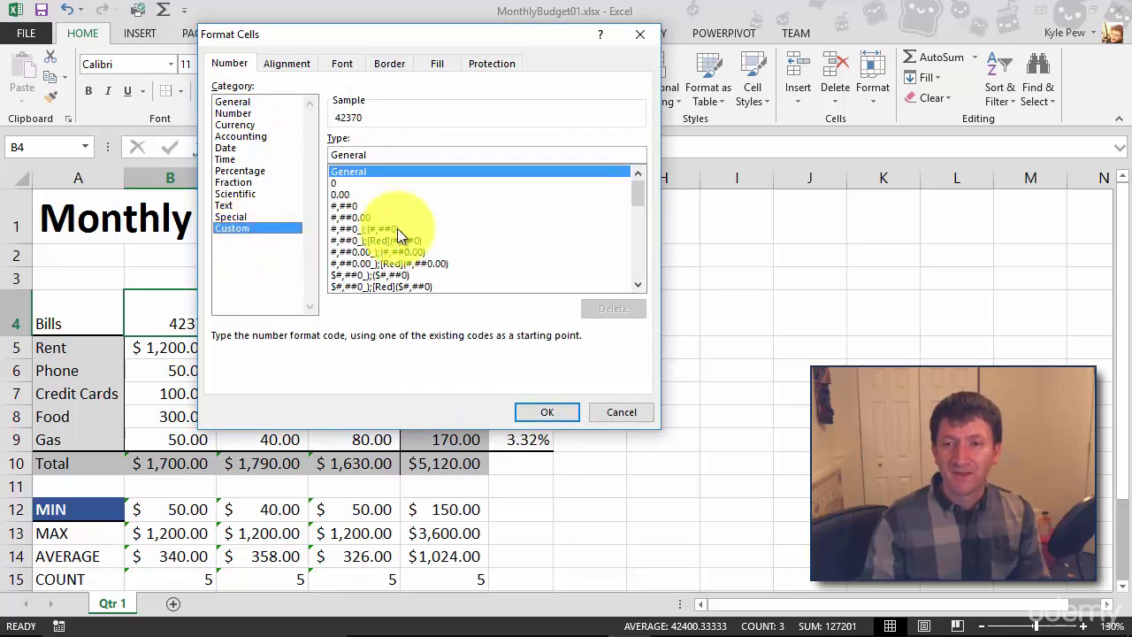
{"action": "left_click_drag", "start_coordinate": [637, 195], "coordinate": [640, 231]}
{"action": "left_click", "coordinate": [364, 230]}
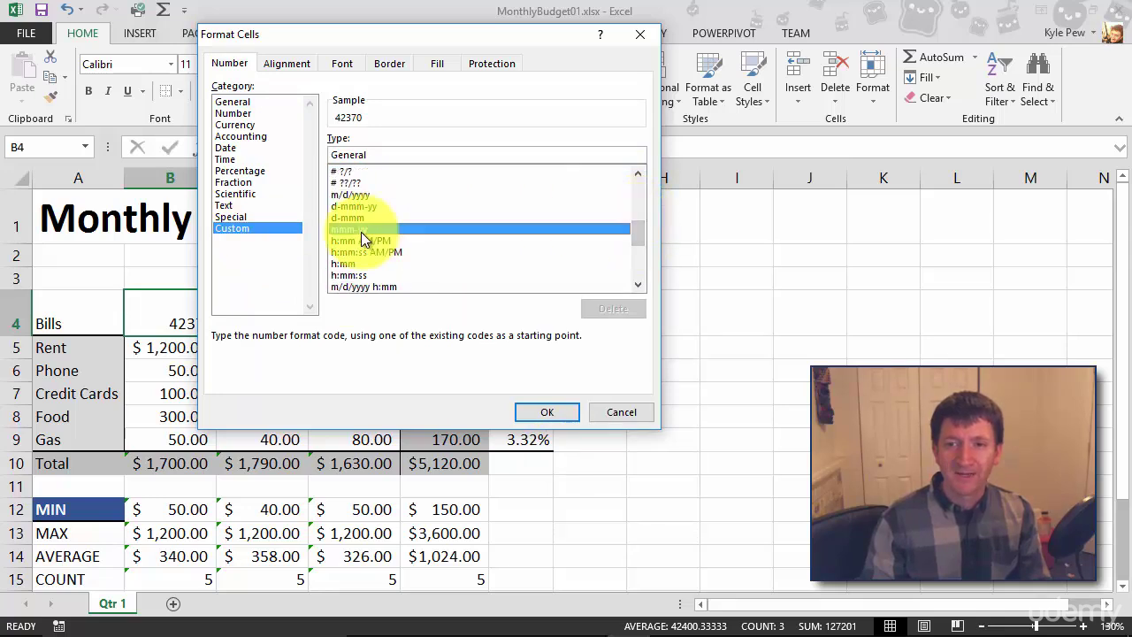
{"action": "left_click", "coordinate": [387, 155]}
{"action": "type", "text": "yyyy"}
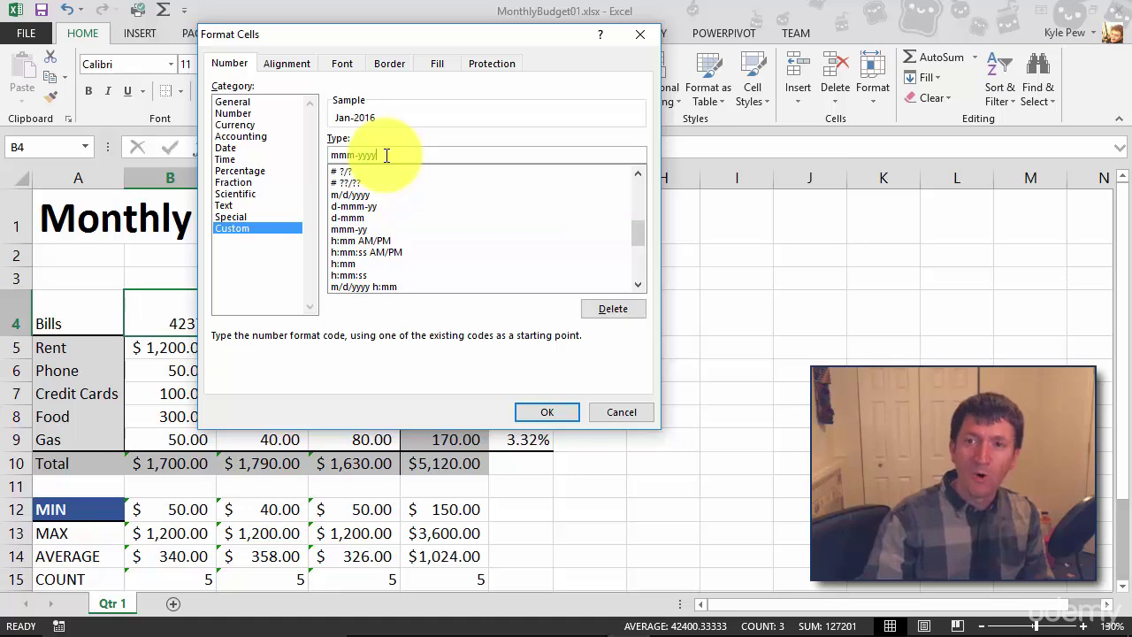
{"action": "left_click", "coordinate": [567, 409]}
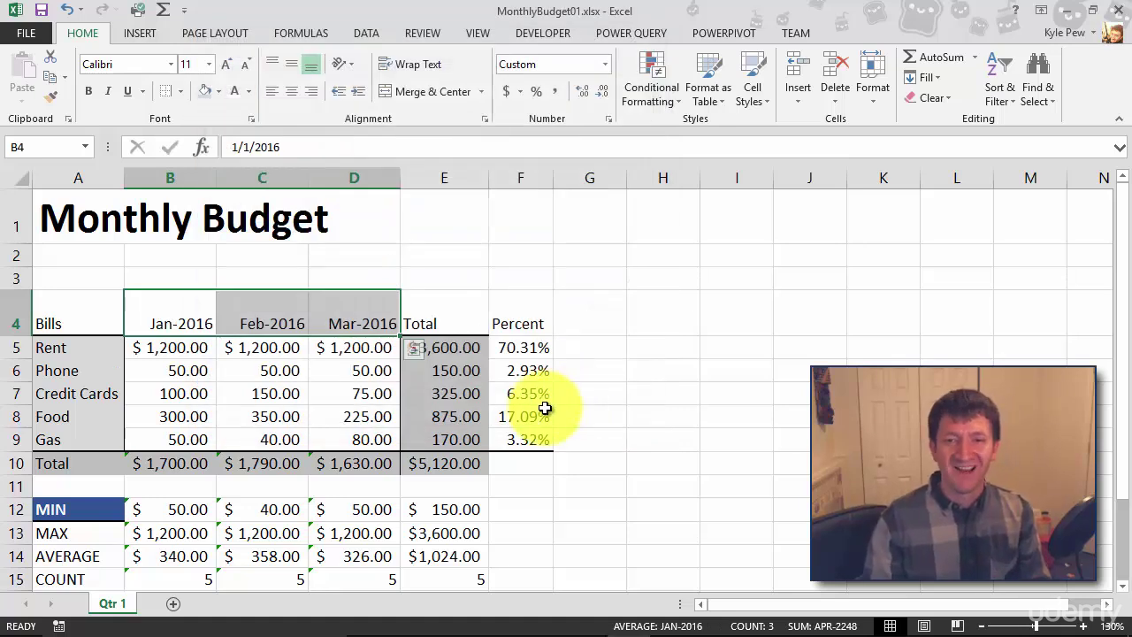
{"action": "left_click", "coordinate": [81, 308]}
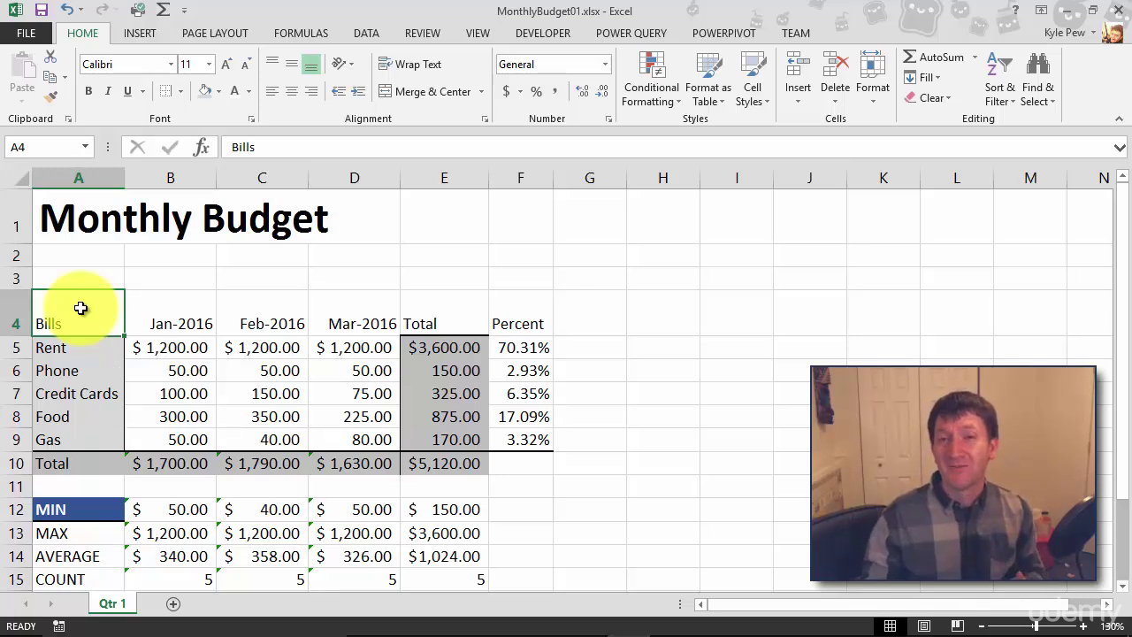
Format the Bills cell A4 as bold with a blue fill and a thick bottom border.
{"action": "left_click", "coordinate": [88, 90]}
{"action": "left_click", "coordinate": [219, 91]}
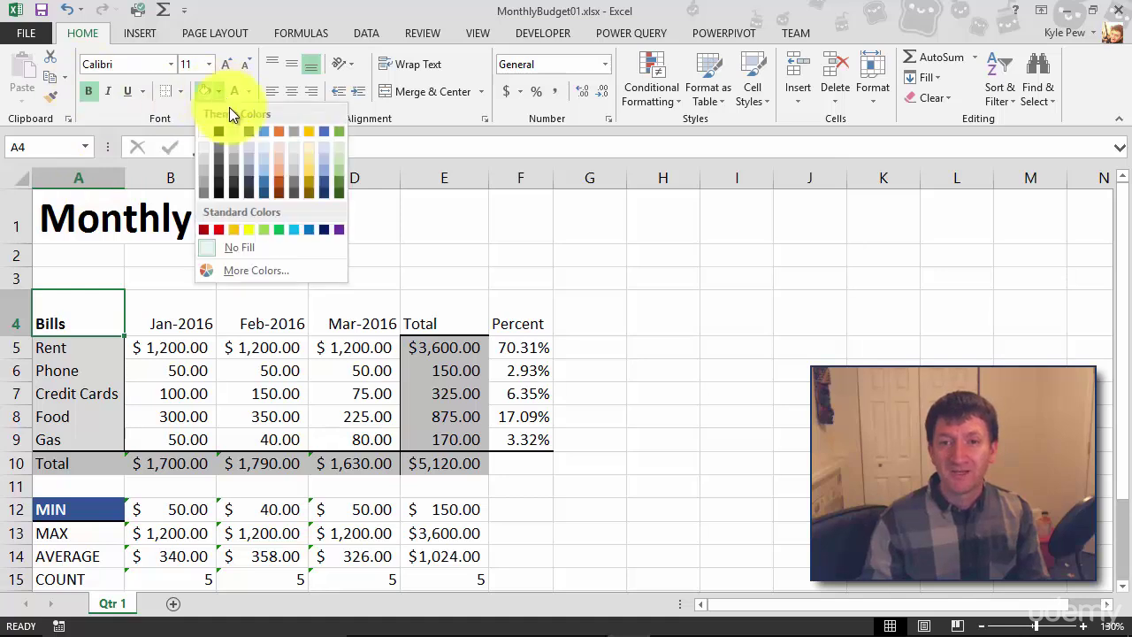
{"action": "left_click", "coordinate": [268, 182]}
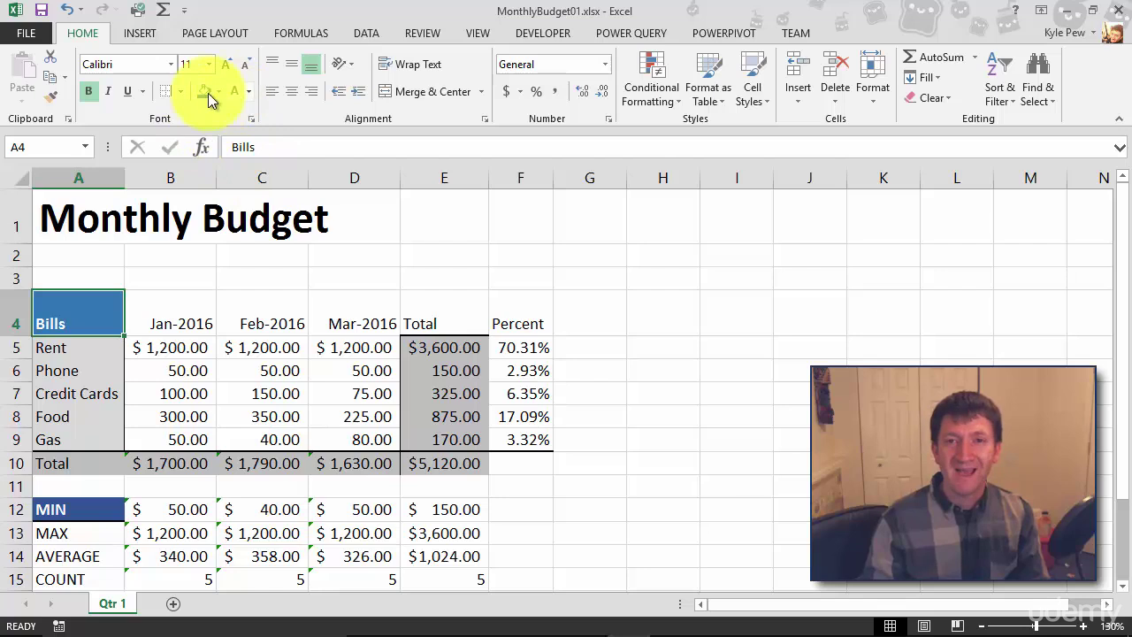
{"action": "left_click", "coordinate": [180, 91]}
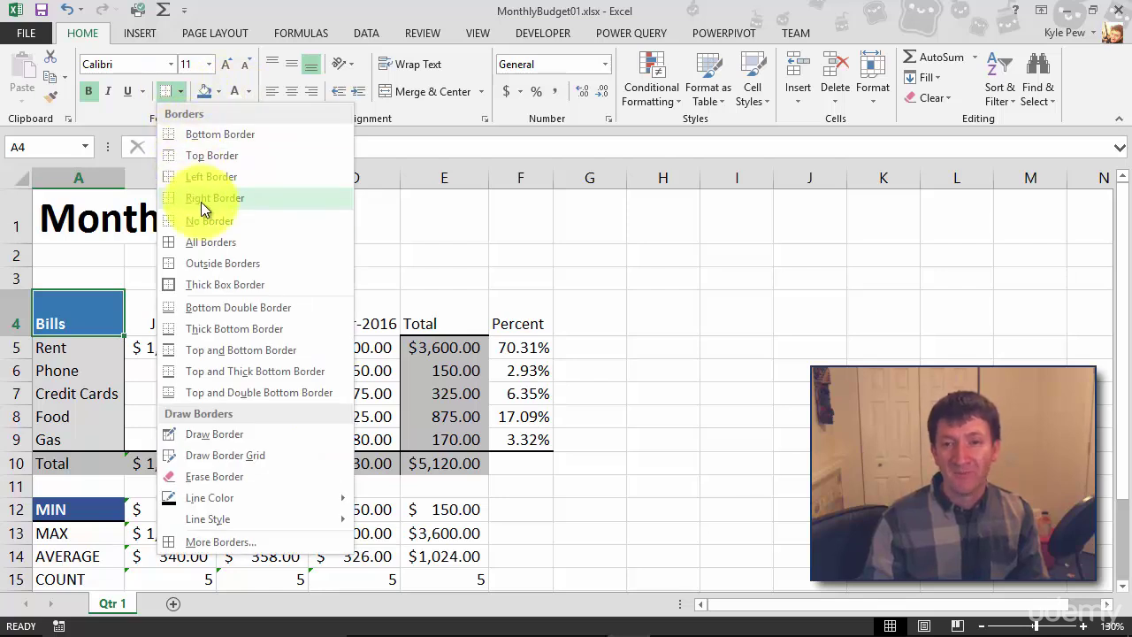
{"action": "left_click", "coordinate": [206, 326]}
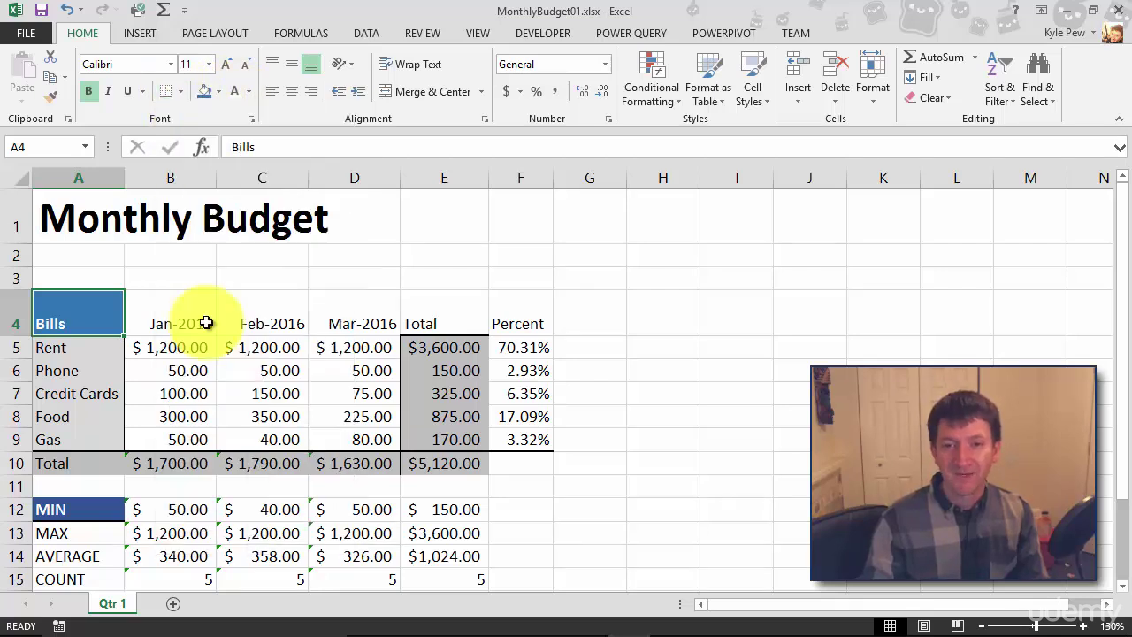
{"action": "left_click", "coordinate": [163, 394]}
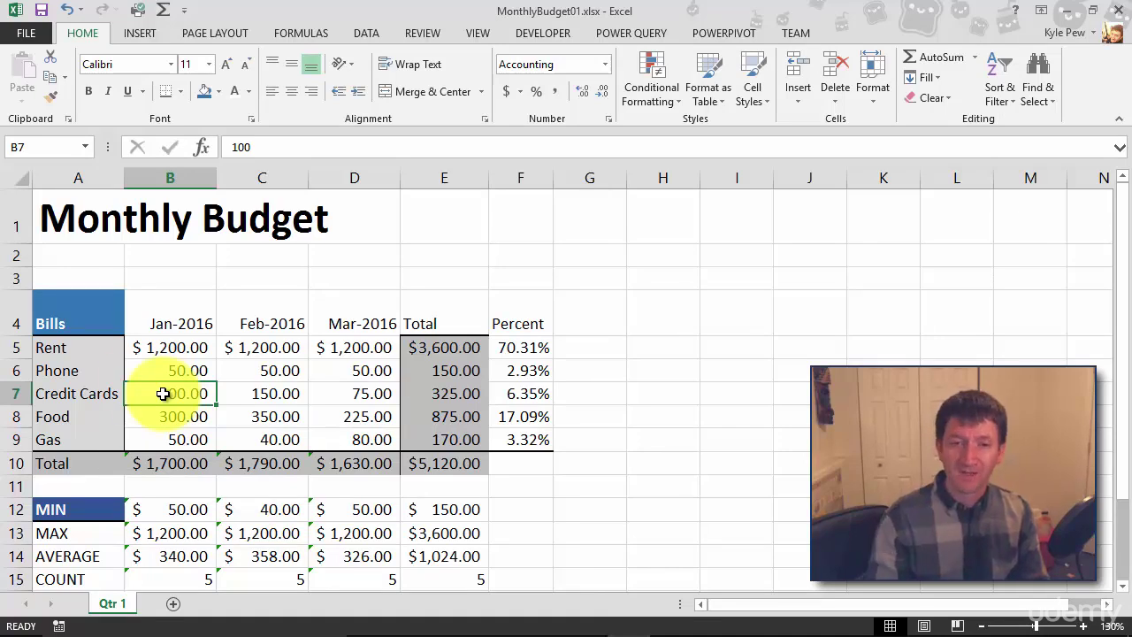
{"action": "left_click", "coordinate": [71, 310]}
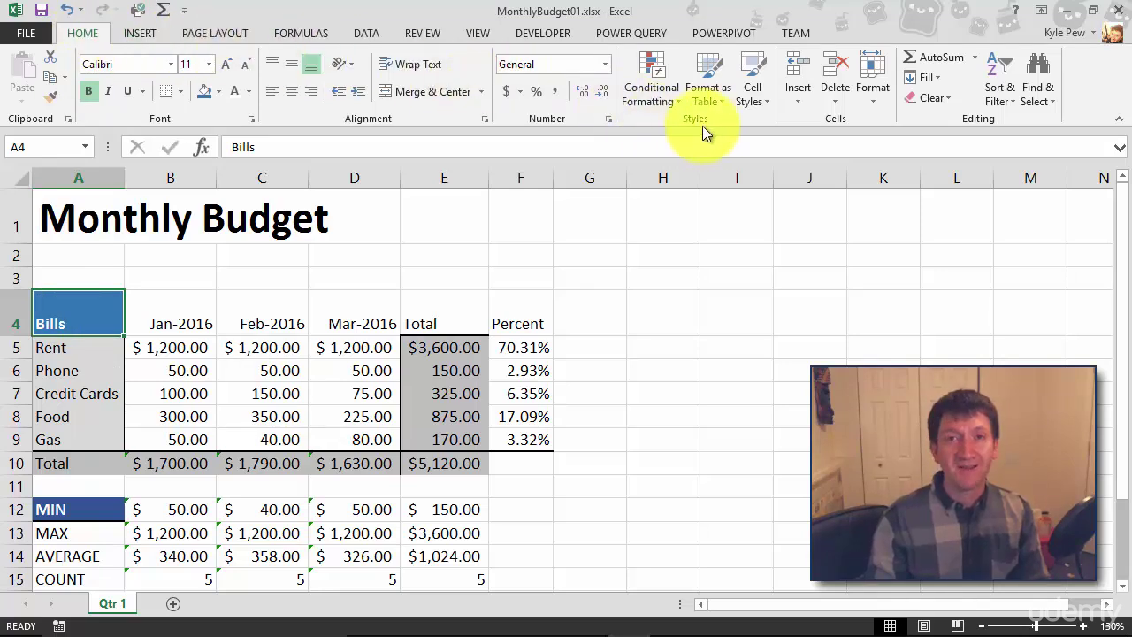
Create a new cell style named AwesomeHeaderStyle from A4's bold, fill and border formatting.
{"action": "left_click", "coordinate": [755, 101]}
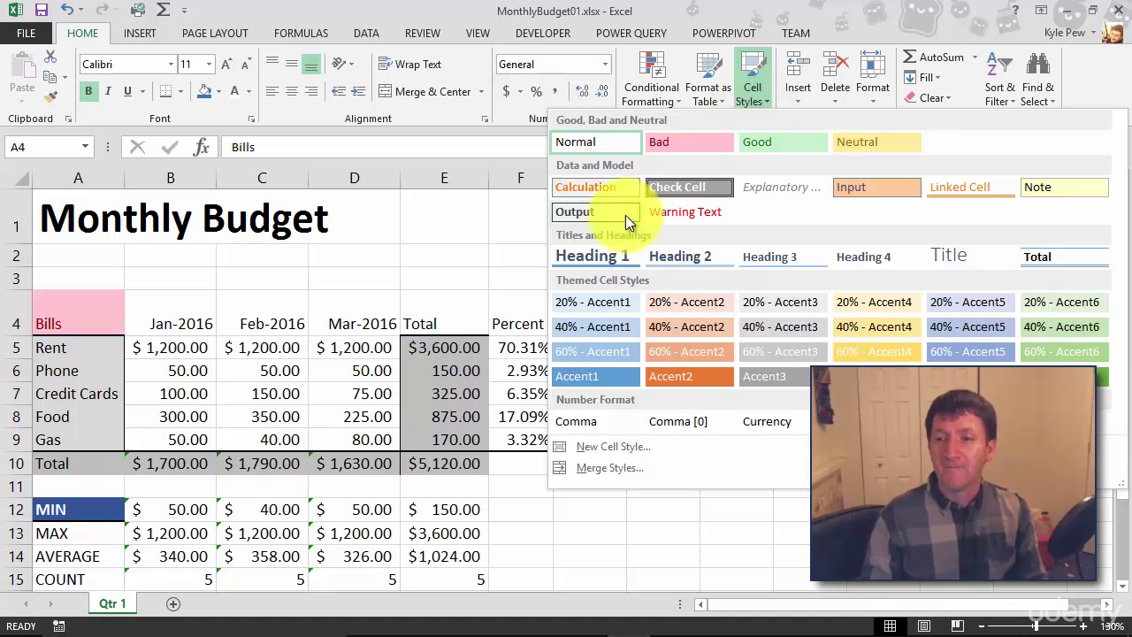
{"action": "left_click", "coordinate": [636, 449]}
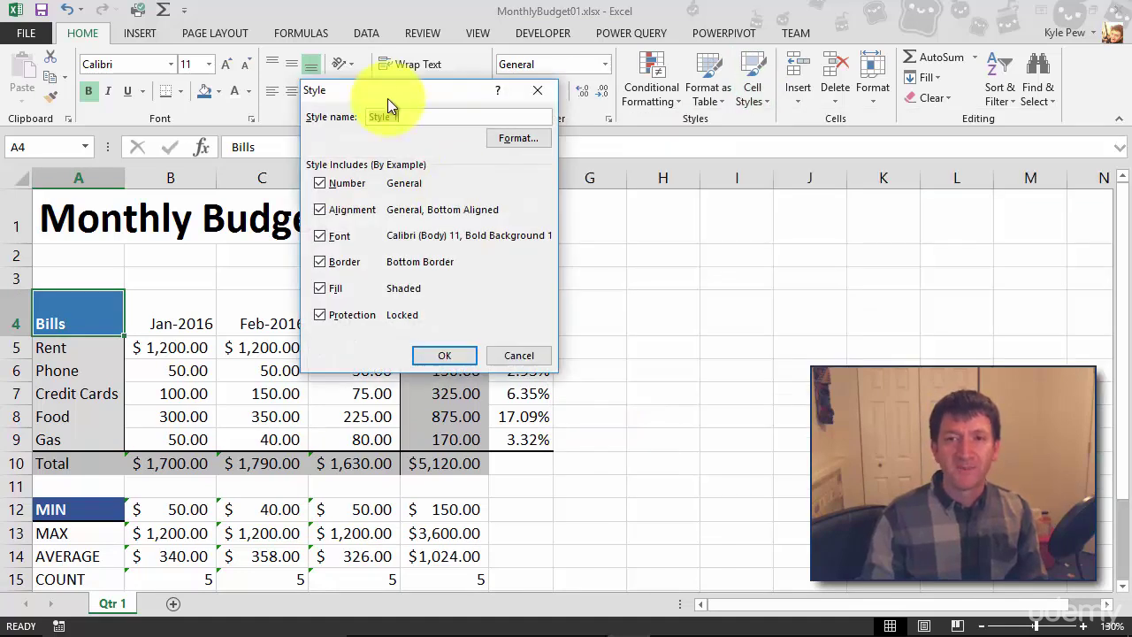
{"action": "left_click_drag", "start_coordinate": [388, 98], "coordinate": [184, 100]}
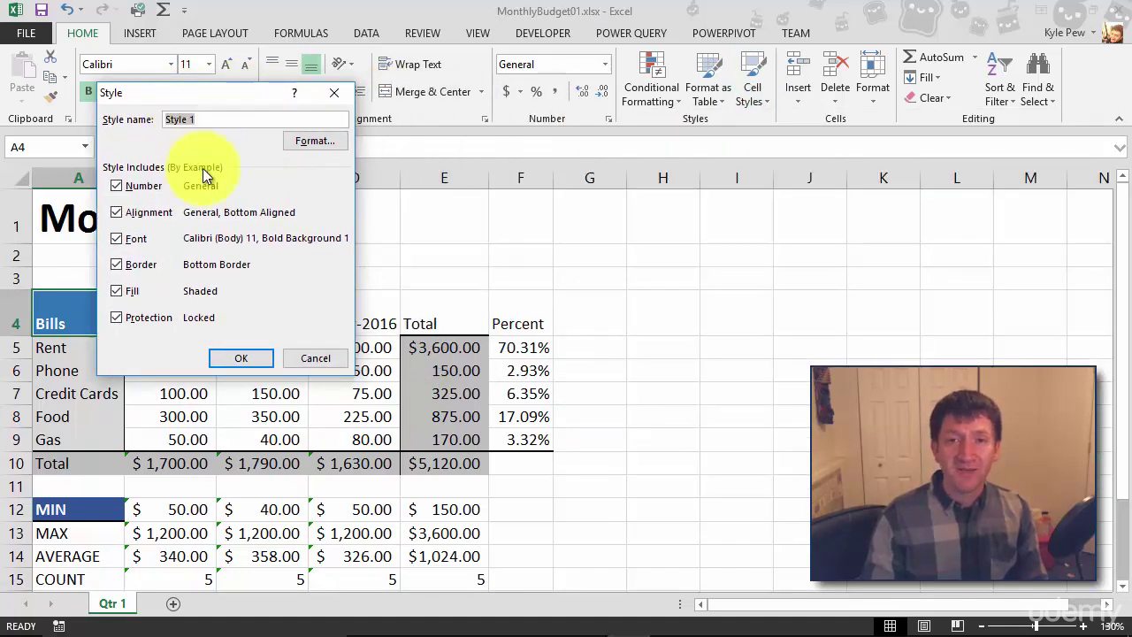
{"action": "type", "text": "Awe"}
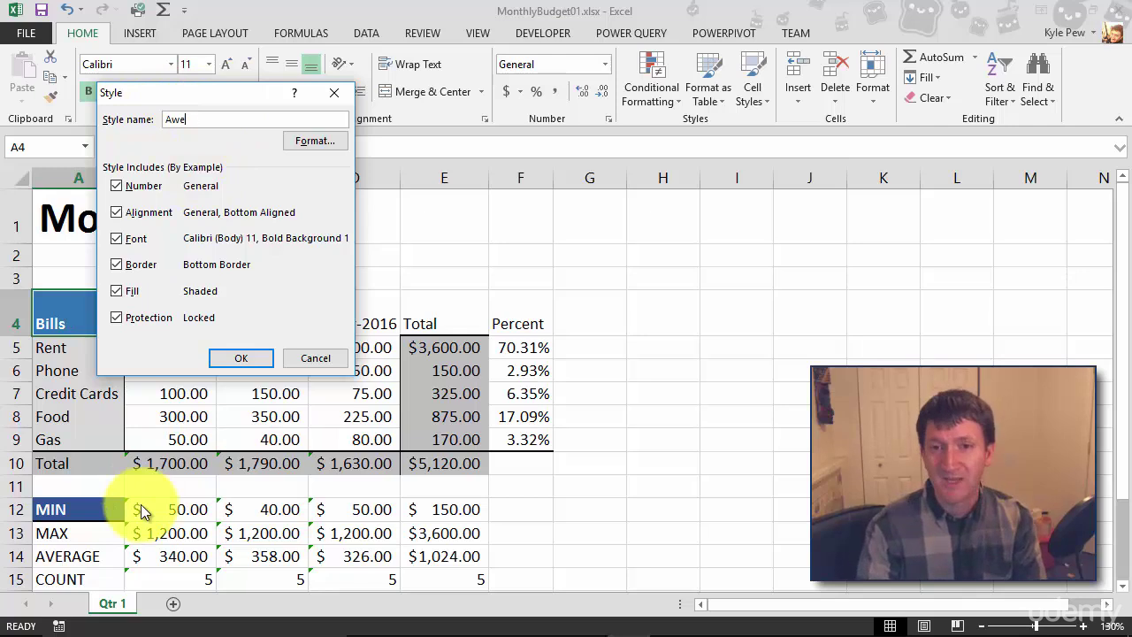
{"action": "type", "text": "someHeaderStyle"}
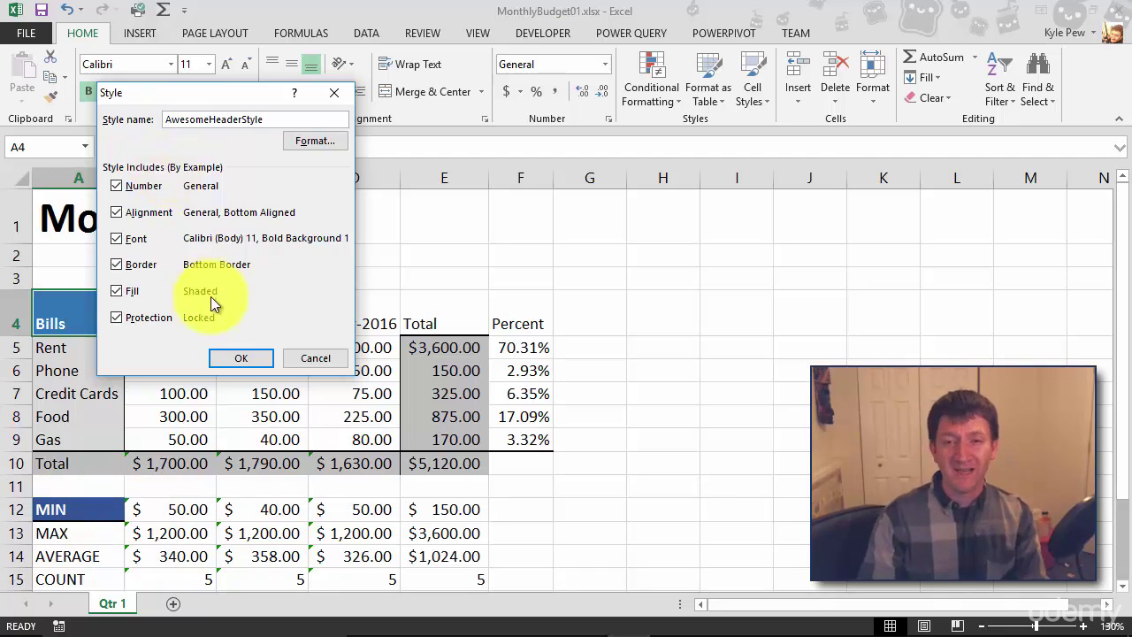
{"action": "left_click", "coordinate": [227, 354]}
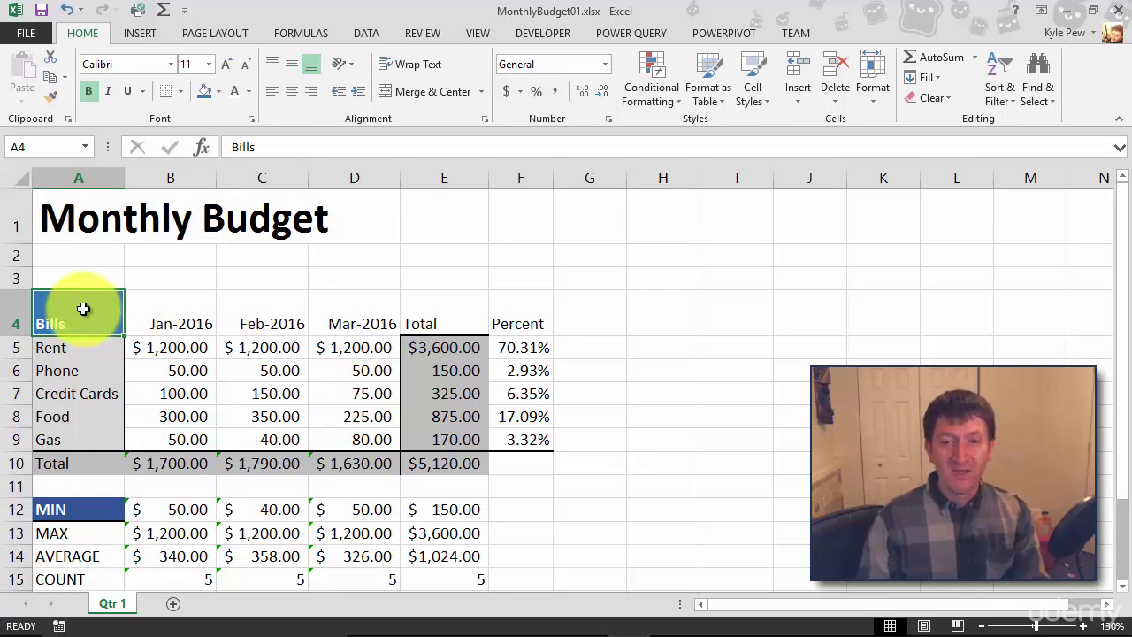
Apply the custom AwesomeHeaderStyle to header cells A4:F4.
{"action": "left_click_drag", "start_coordinate": [83, 311], "coordinate": [508, 324]}
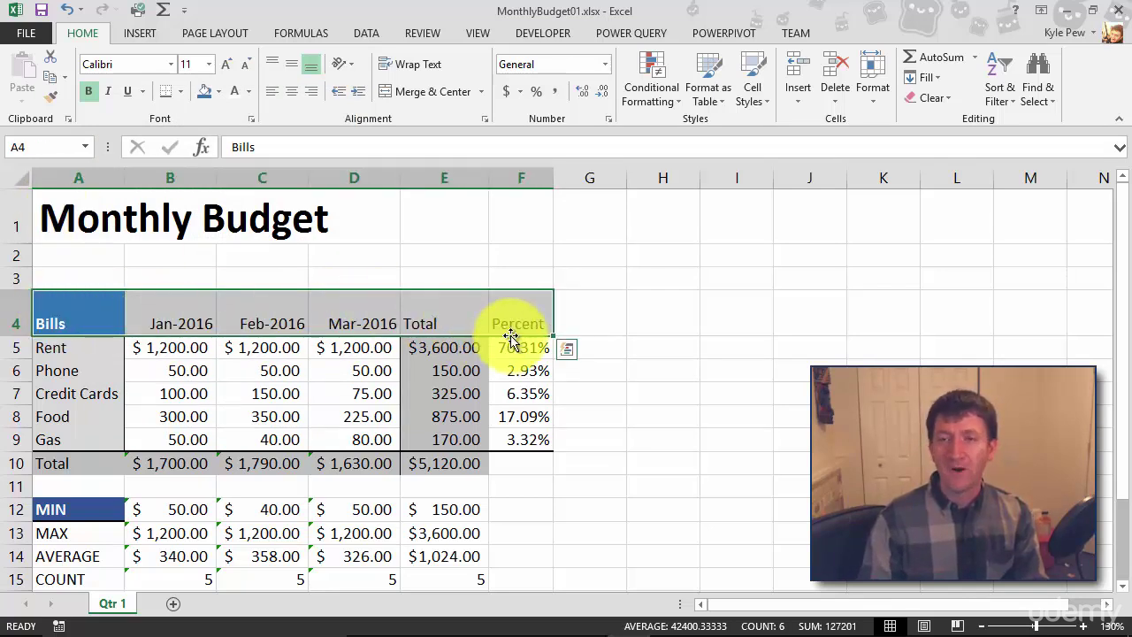
{"action": "left_click", "coordinate": [757, 101]}
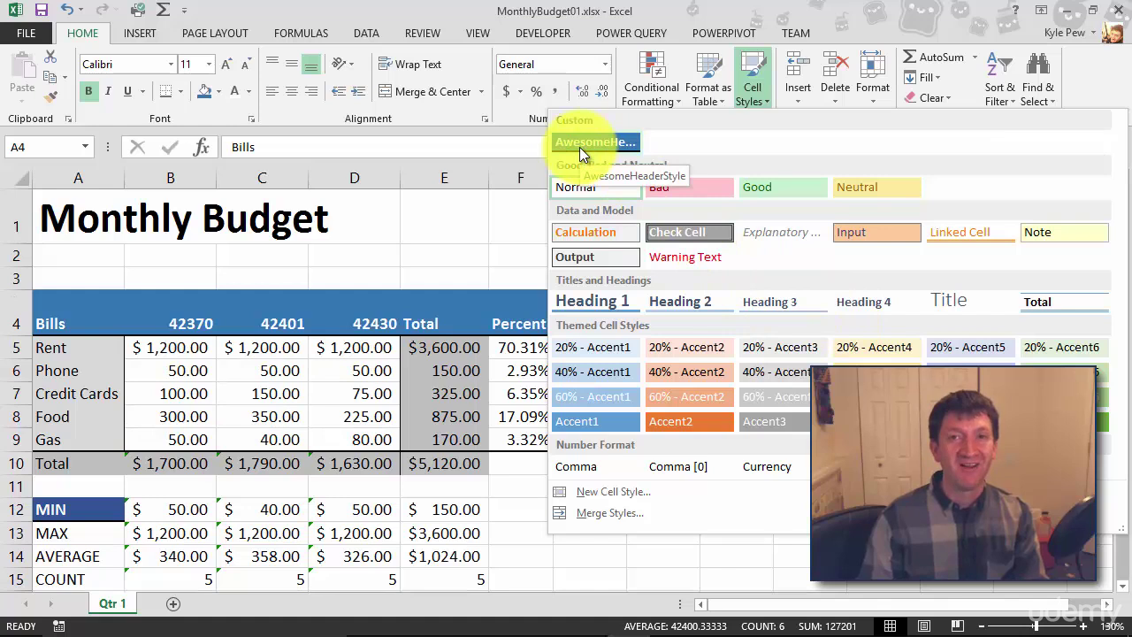
{"action": "left_click", "coordinate": [582, 141]}
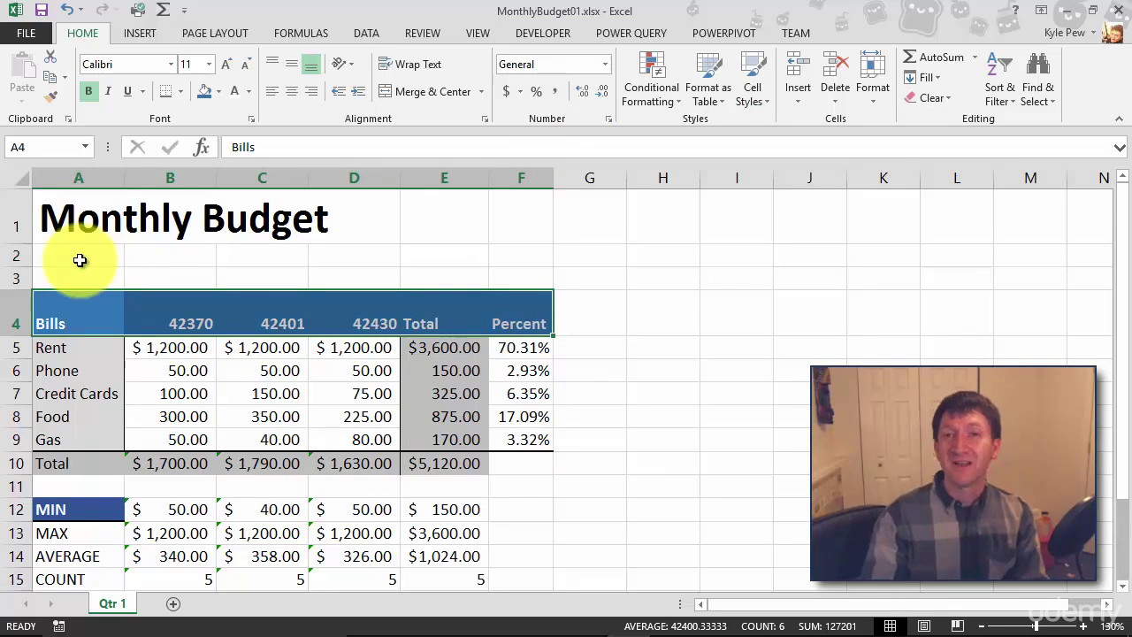
Apply the custom mmm-yyyy number format to the styled date headers B4:D4.
{"action": "left_click_drag", "start_coordinate": [186, 321], "coordinate": [320, 319]}
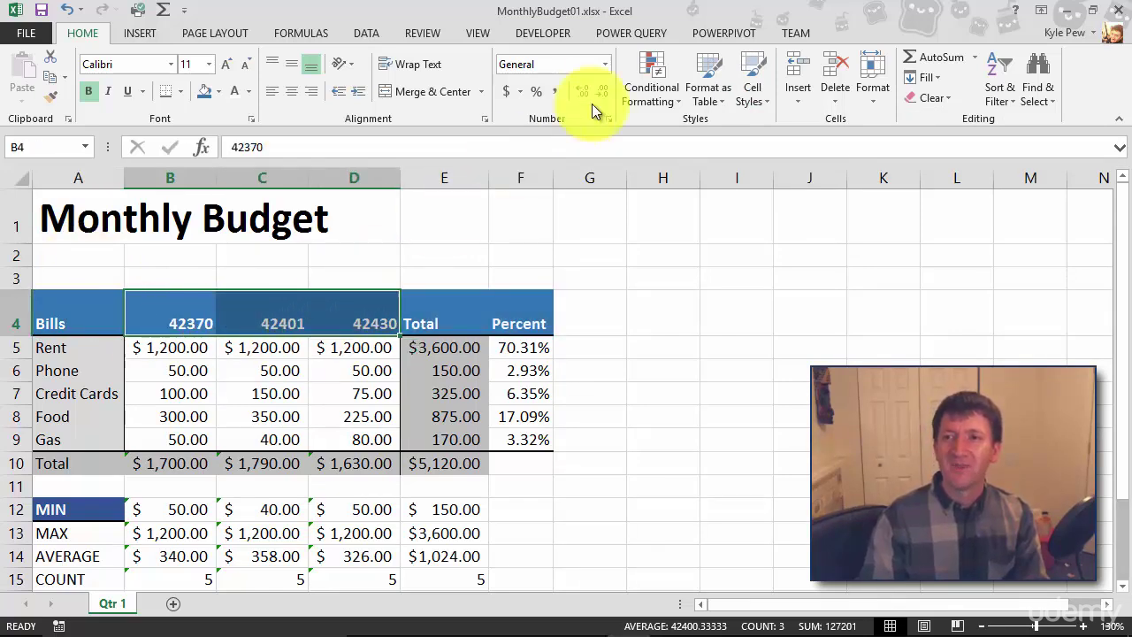
{"action": "left_click", "coordinate": [605, 64]}
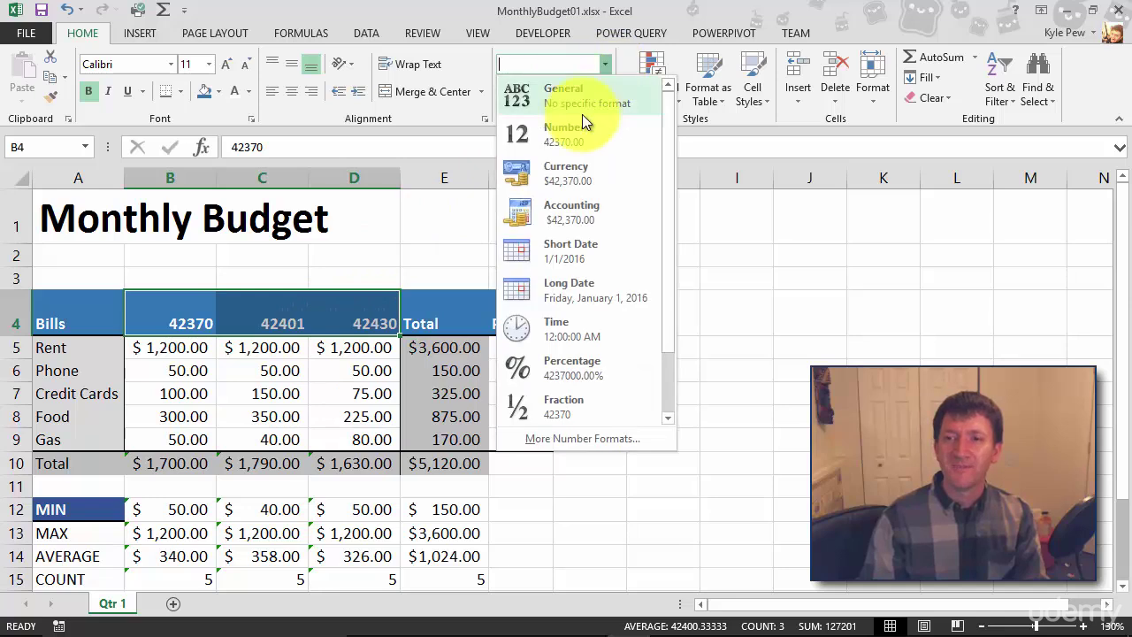
{"action": "left_click", "coordinate": [542, 439]}
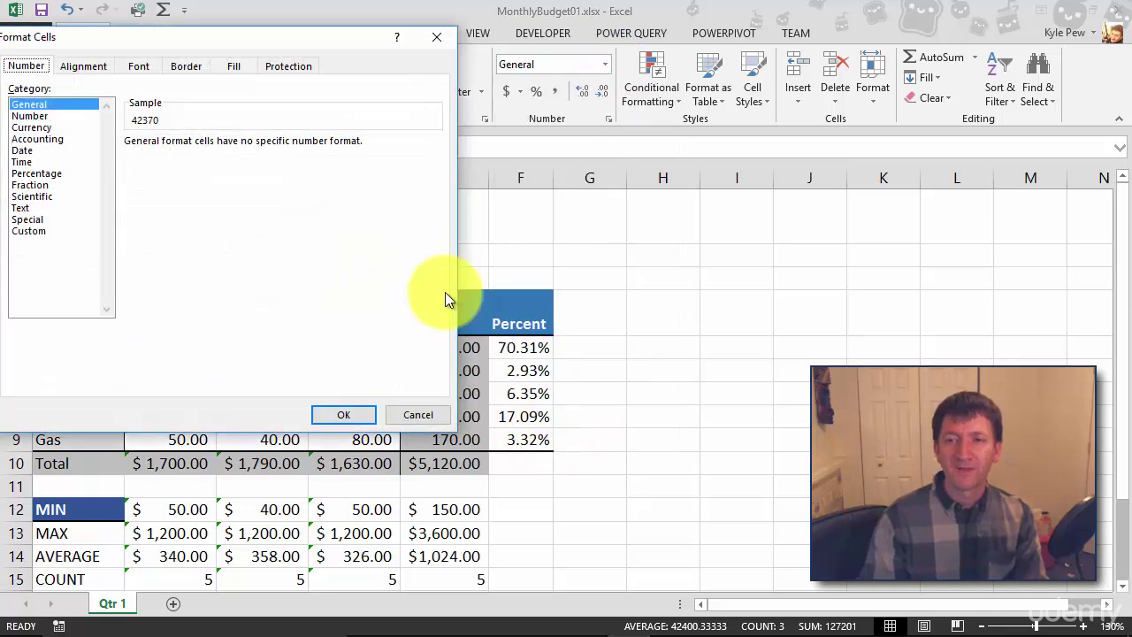
{"action": "left_click", "coordinate": [44, 231]}
{"action": "left_click_drag", "start_coordinate": [431, 195], "coordinate": [430, 227]}
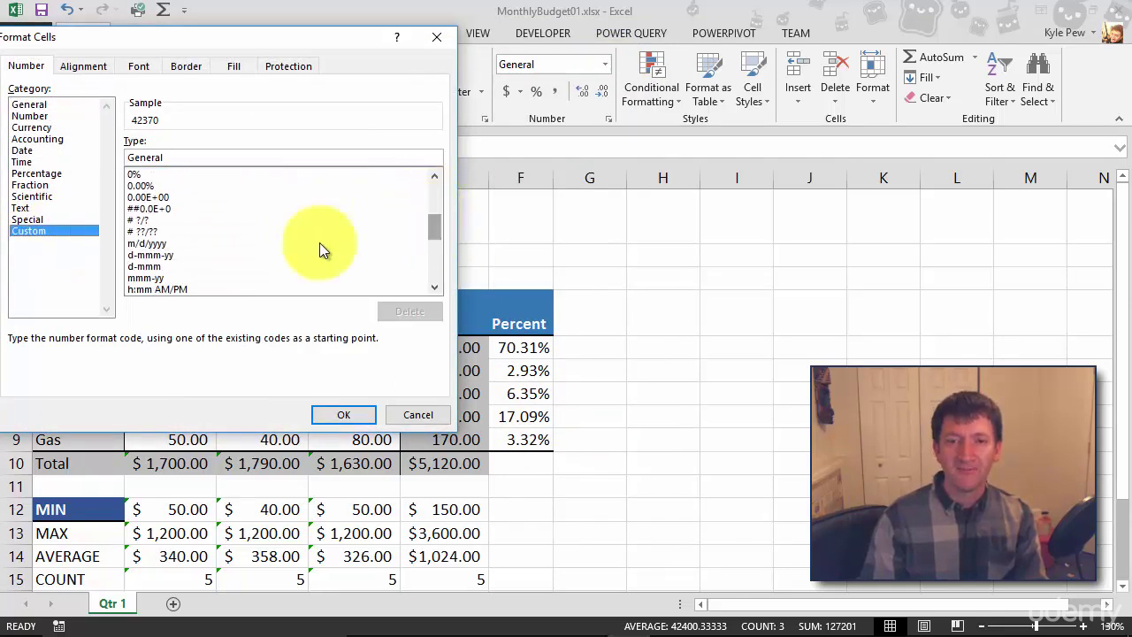
{"action": "left_click", "coordinate": [154, 275]}
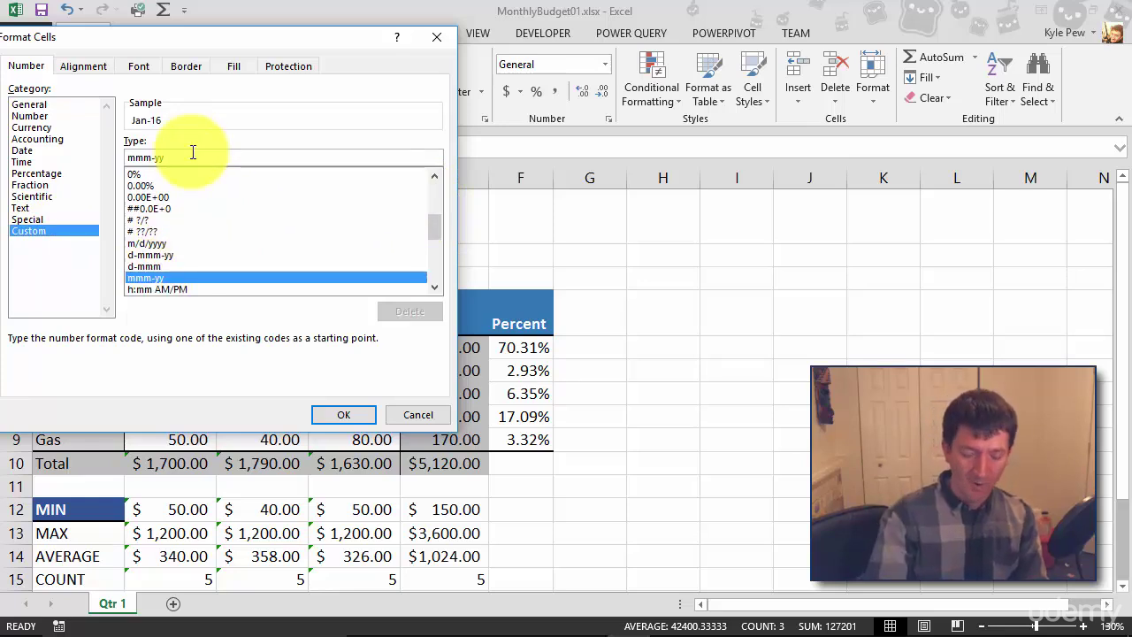
{"action": "type", "text": "yy"}
{"action": "left_click", "coordinate": [344, 414]}
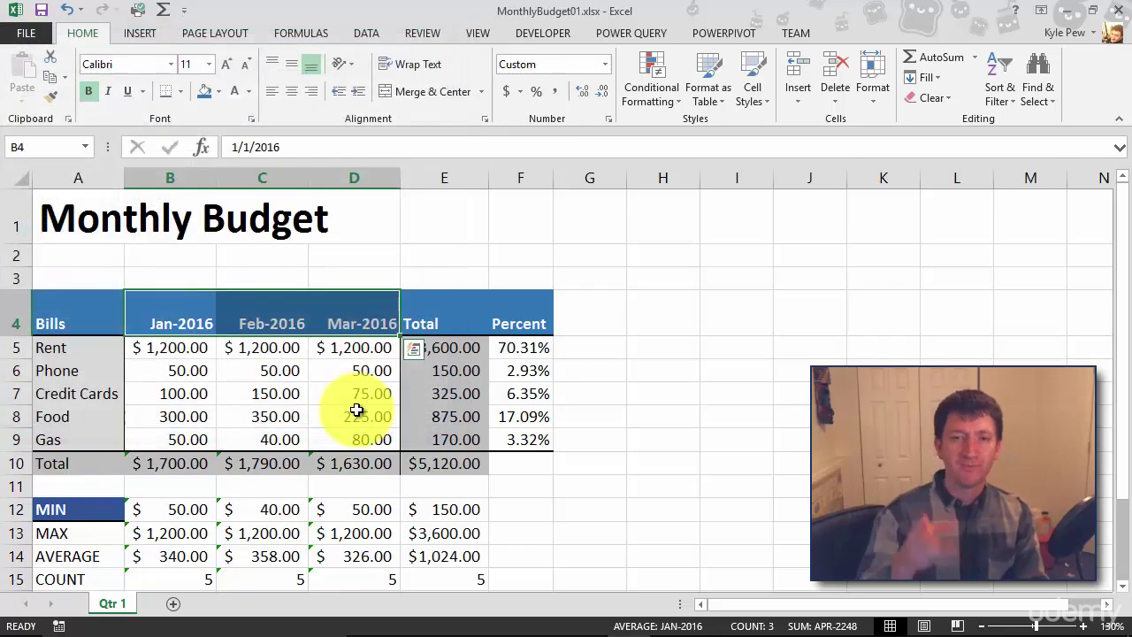
{"action": "left_click", "coordinate": [60, 386]}
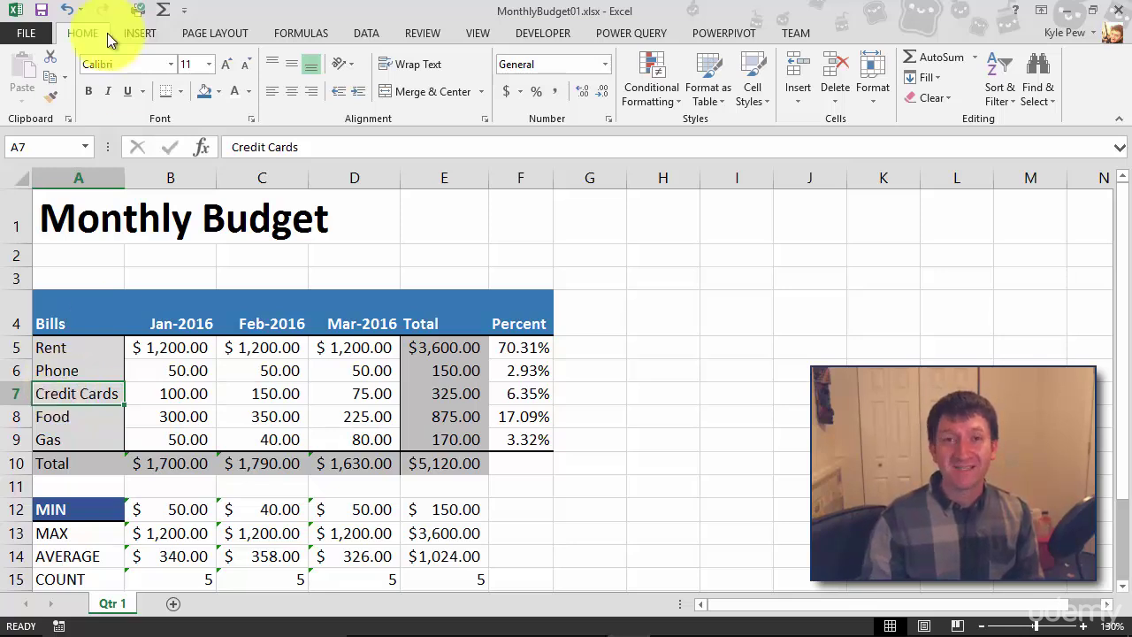
Modify AwesomeHeaderStyle to use a dark green fill, turning the header row green.
{"action": "left_click", "coordinate": [764, 102]}
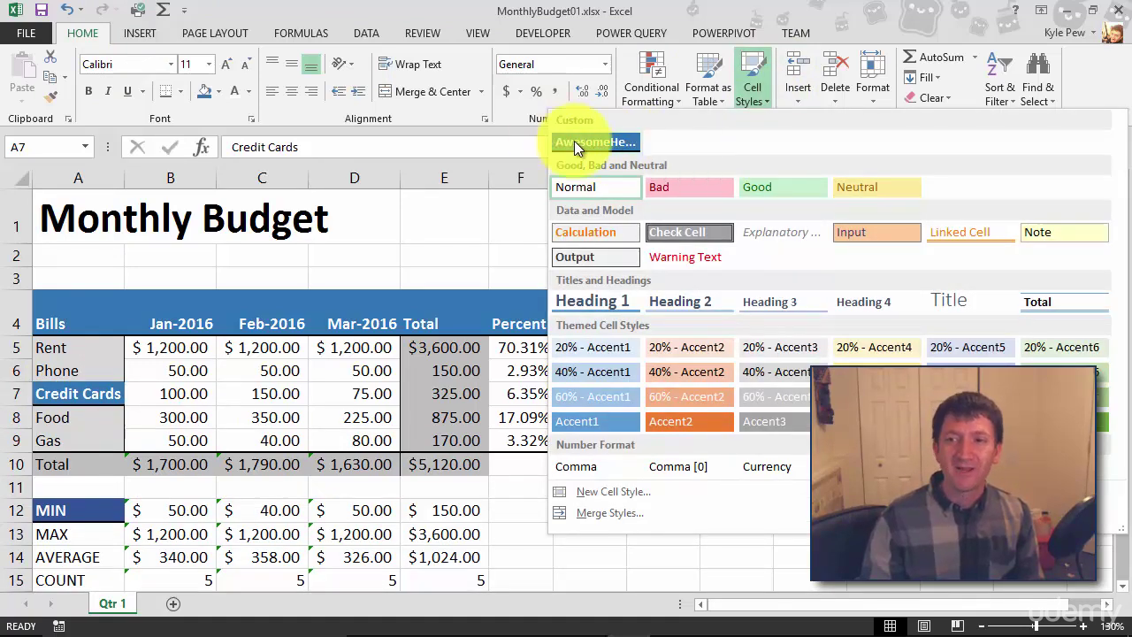
{"action": "right_click", "coordinate": [574, 143]}
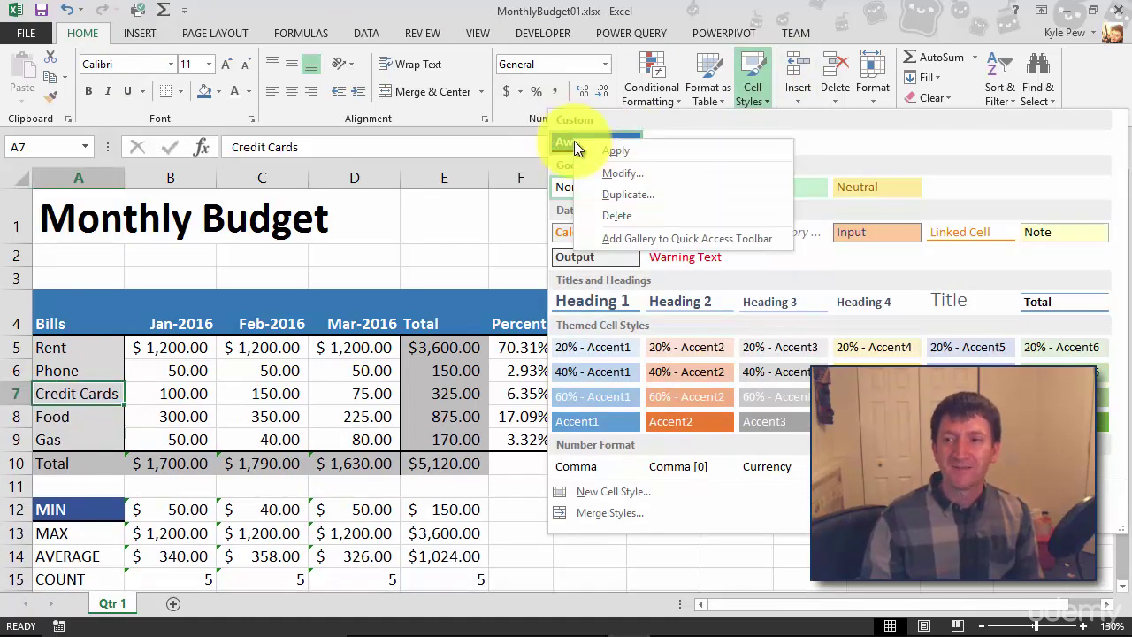
{"action": "left_click", "coordinate": [614, 176]}
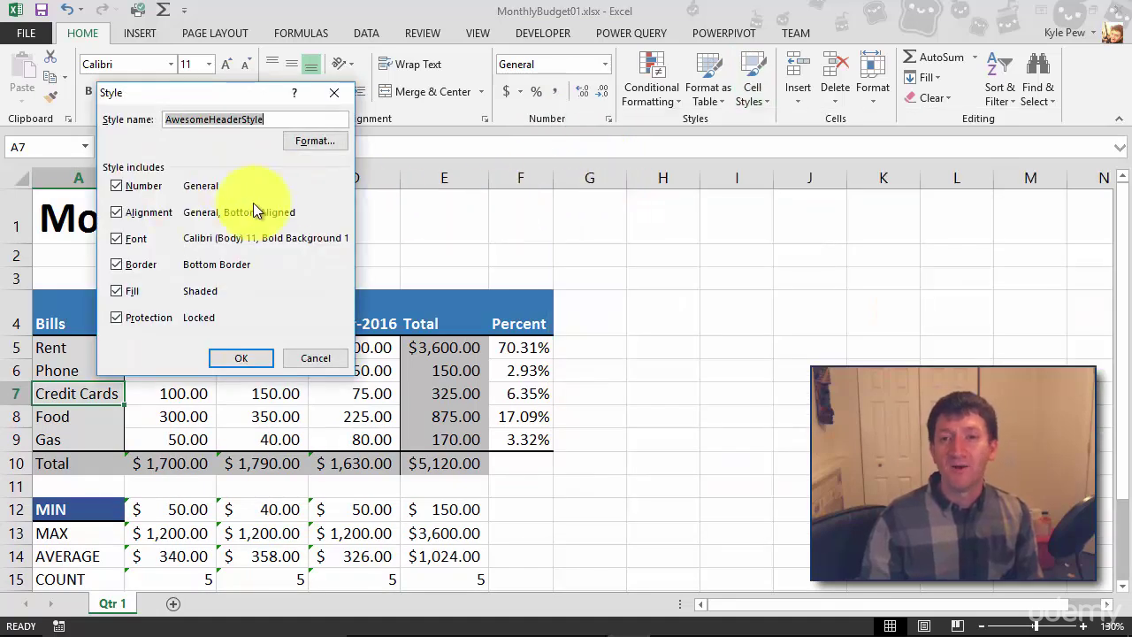
{"action": "left_click", "coordinate": [309, 144]}
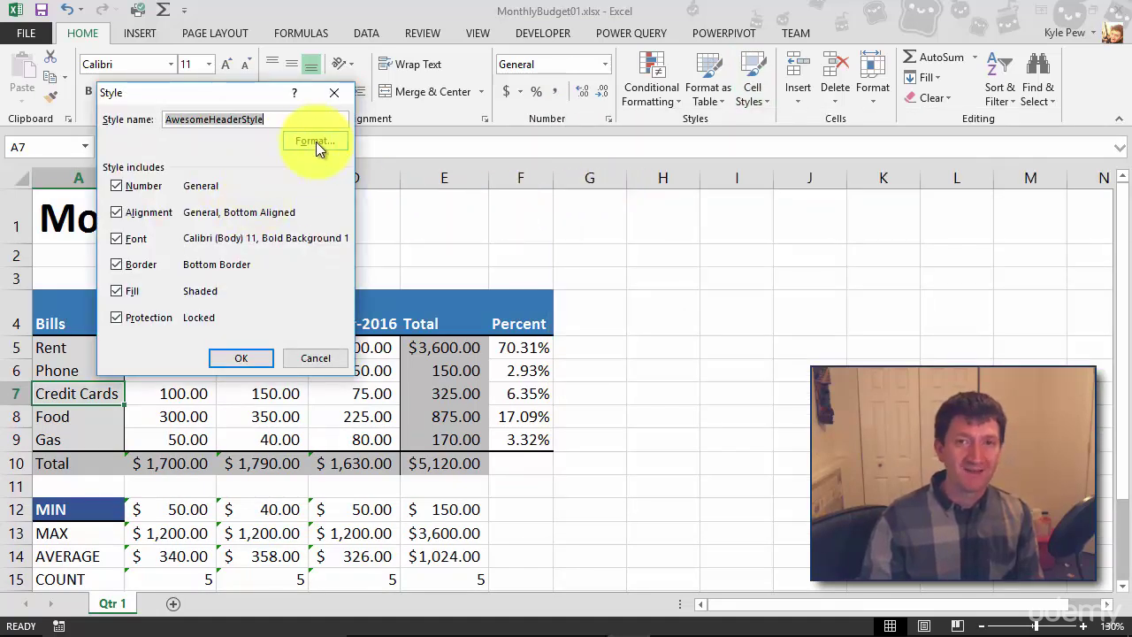
{"action": "left_click_drag", "start_coordinate": [120, 35], "coordinate": [161, 71]}
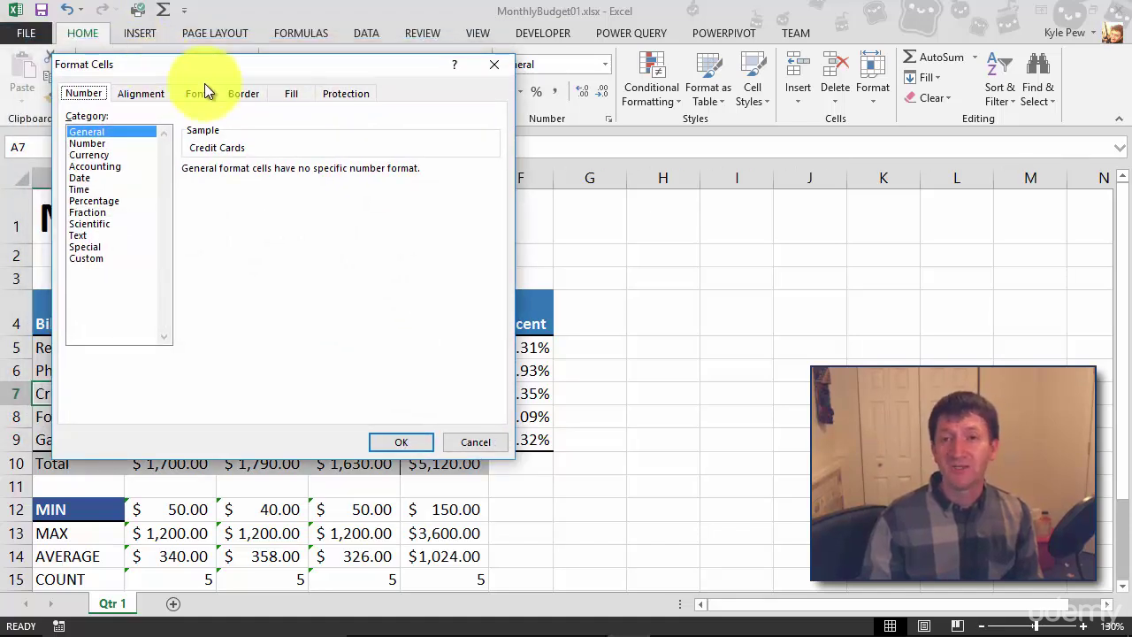
{"action": "left_click", "coordinate": [286, 94]}
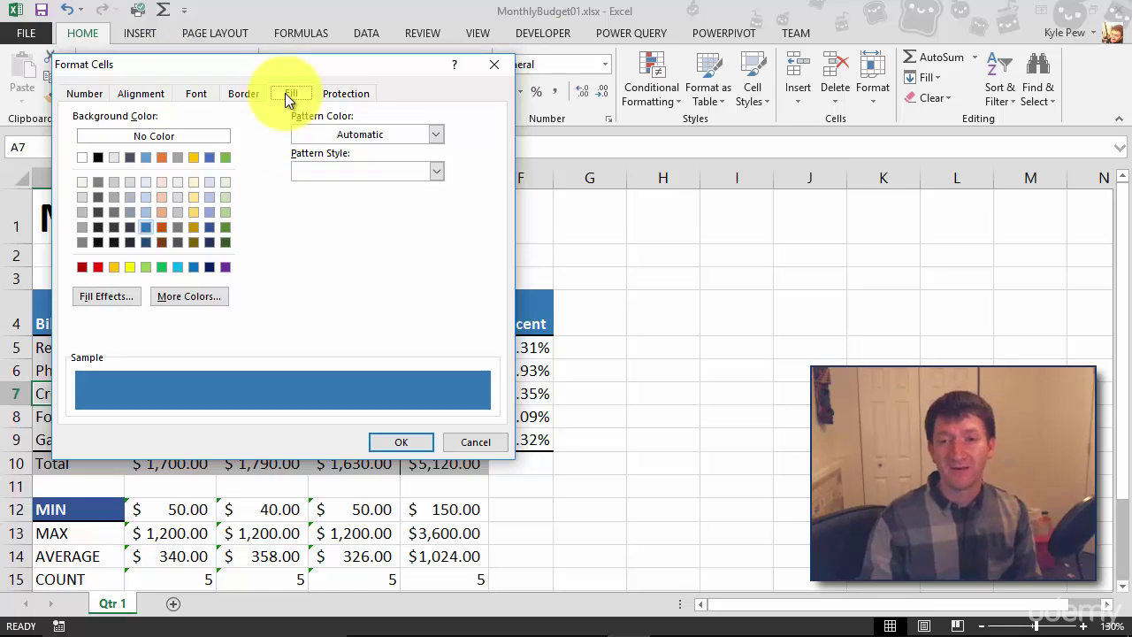
{"action": "left_click", "coordinate": [225, 226]}
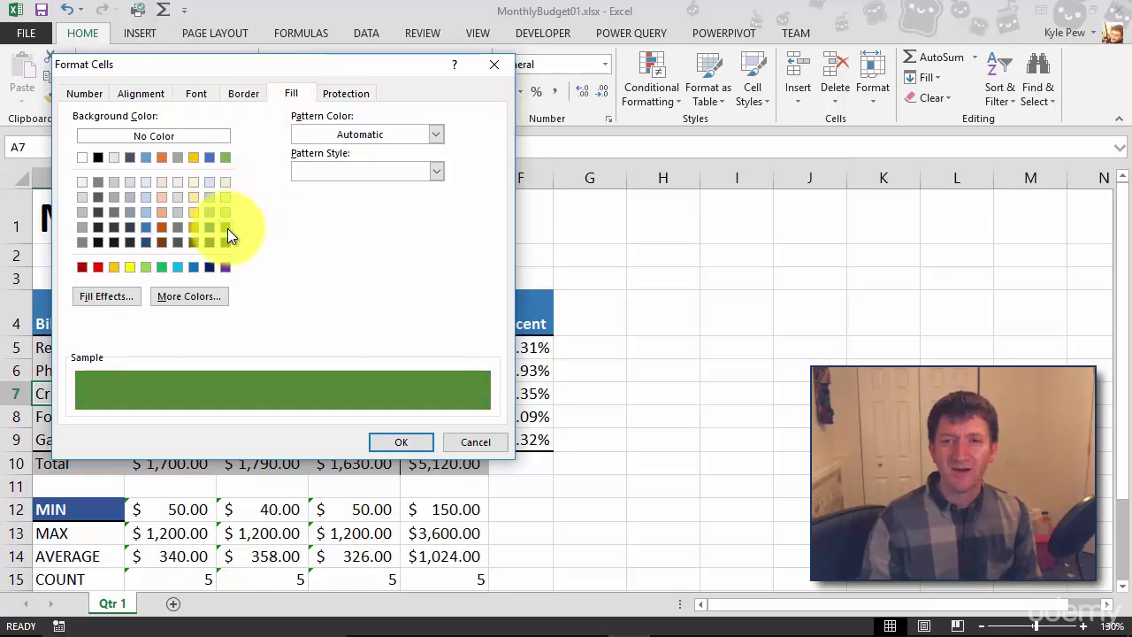
{"action": "left_click", "coordinate": [403, 442]}
{"action": "left_click", "coordinate": [240, 358]}
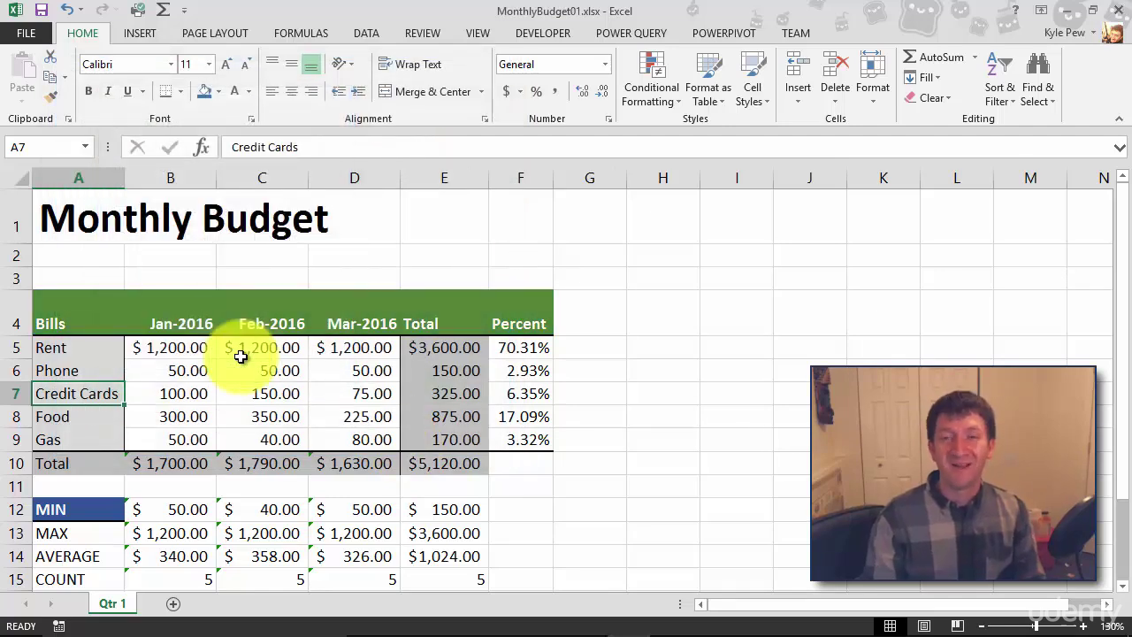